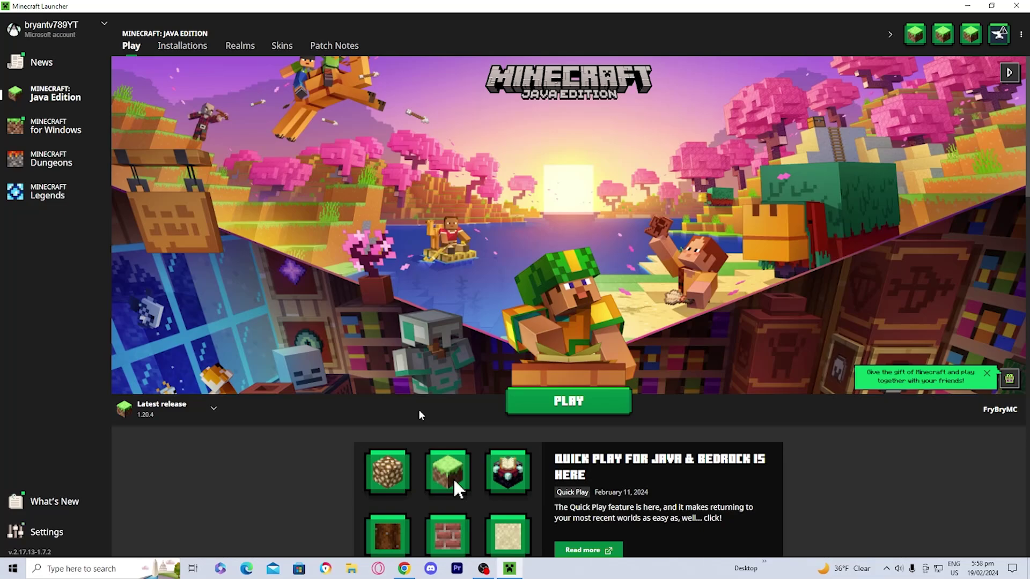
Select Latest release 1.20.4 from the version dropdown next to PLAY
left_click(196, 416)
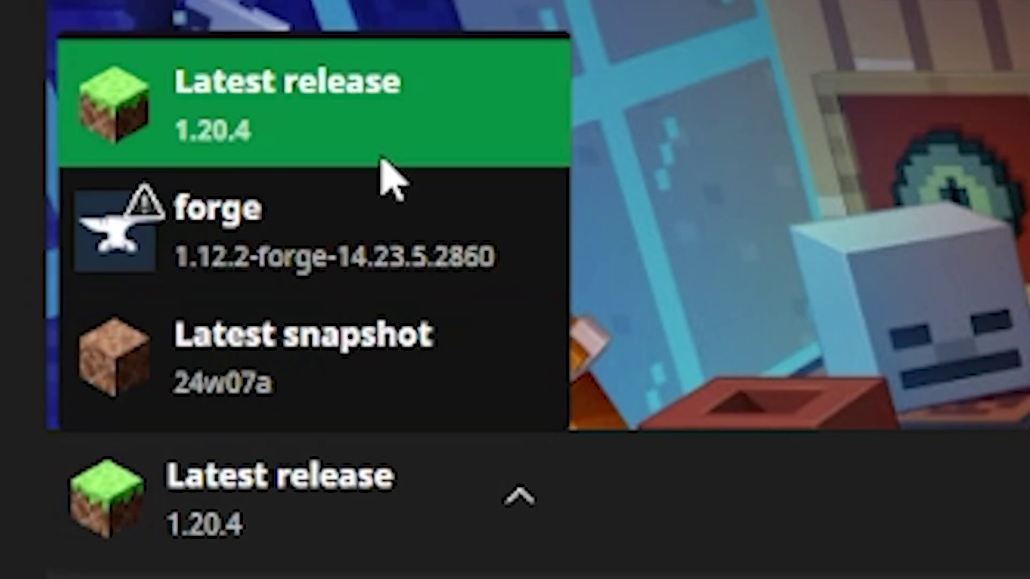
left_click(184, 334)
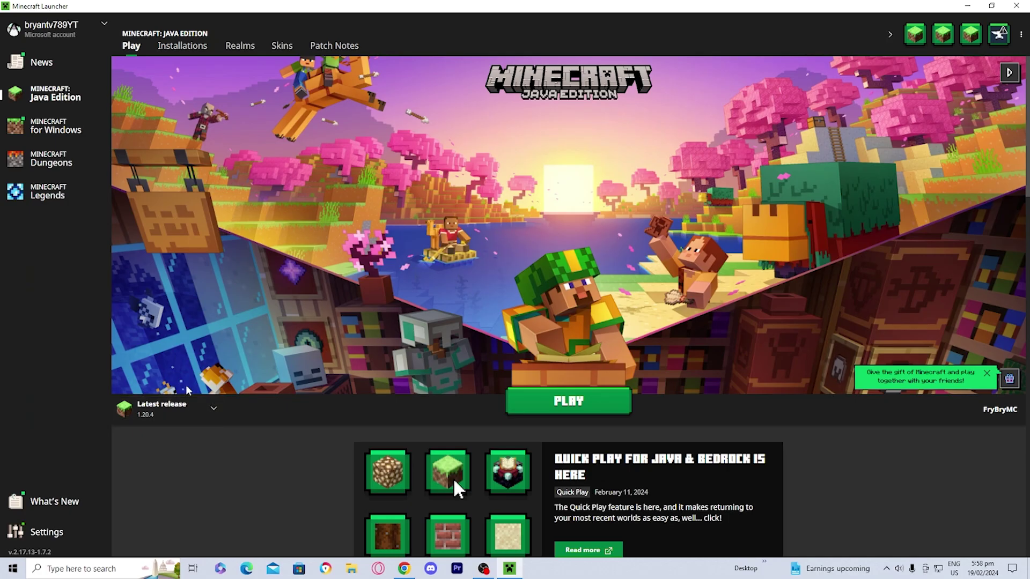
Launch version 1.20.4, then scroll the OptiFine guide down to its Java download link
left_click(527, 395)
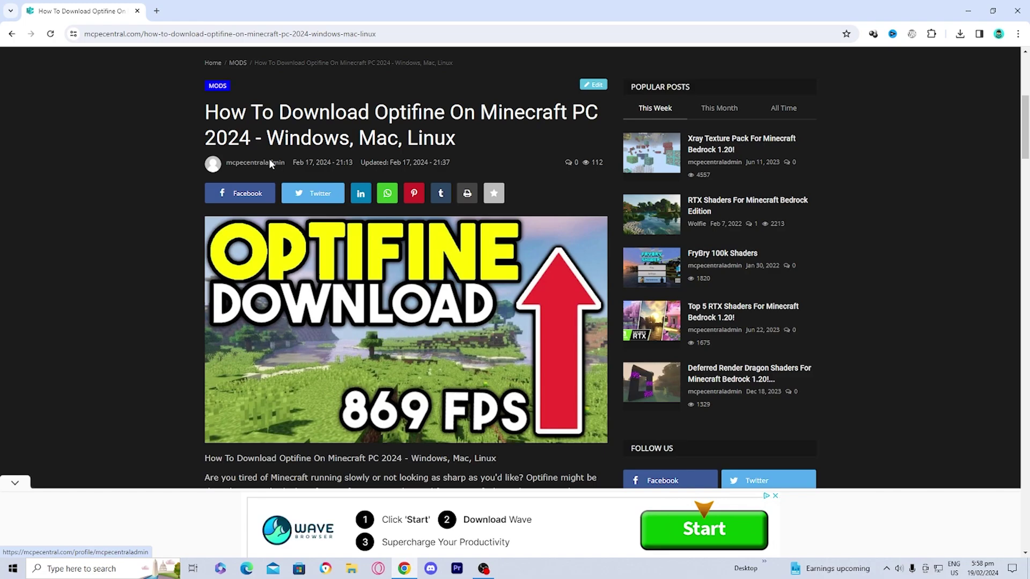
scroll(270, 159, "down", 7)
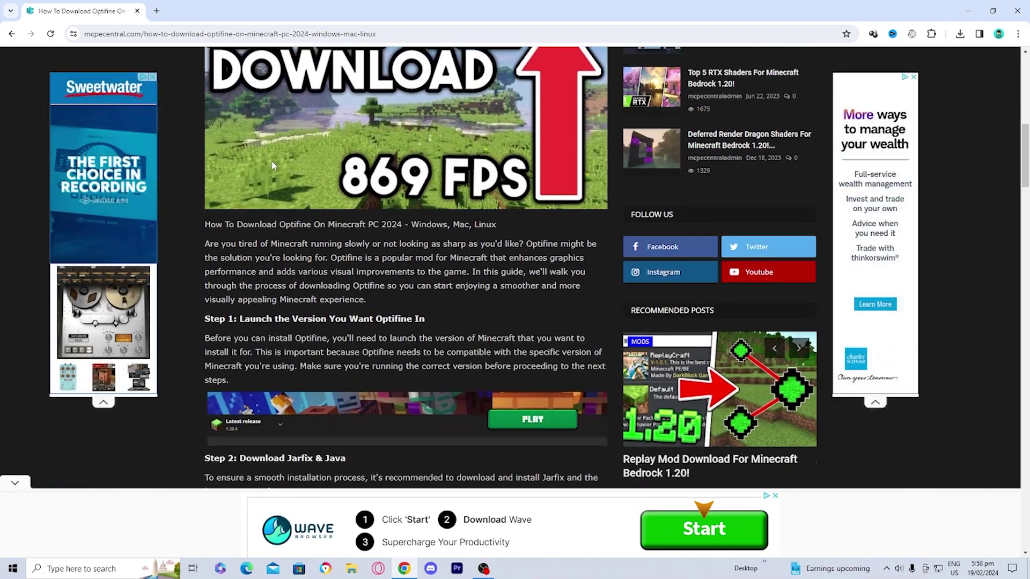
scroll(617, 268, "down", 1)
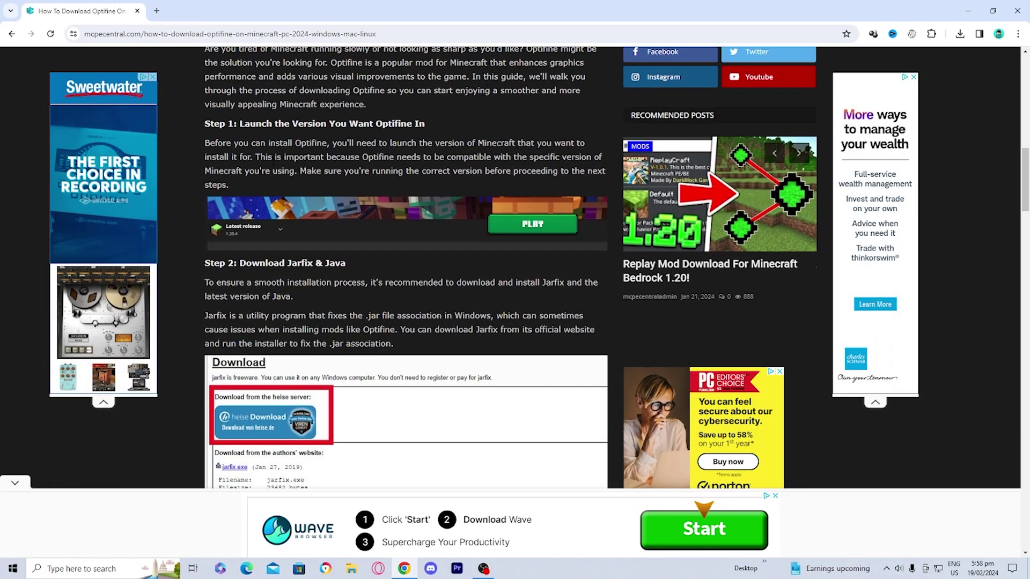
scroll(273, 162, "down", 4)
scroll(265, 191, "down", 3)
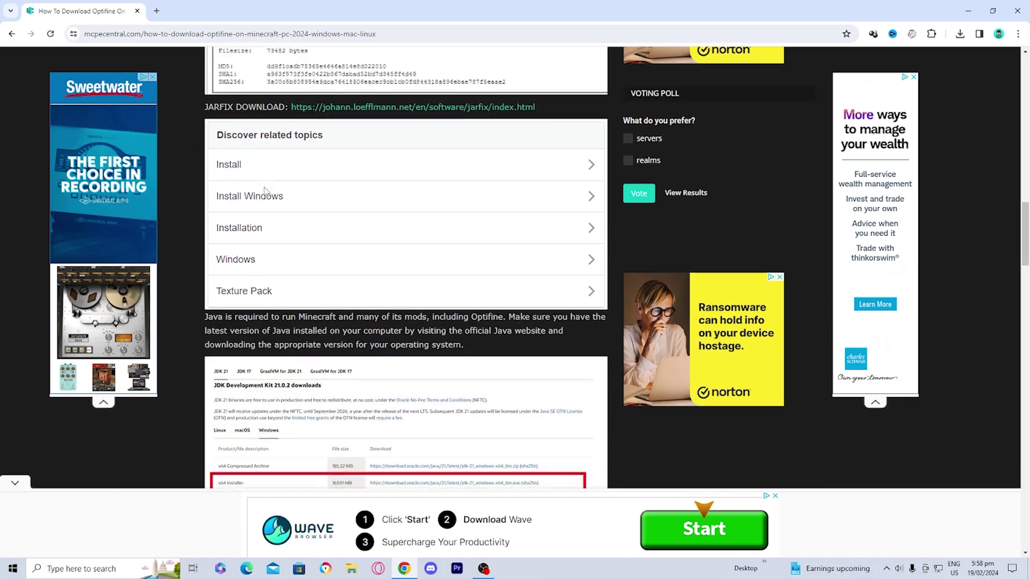
scroll(265, 191, "down", 4)
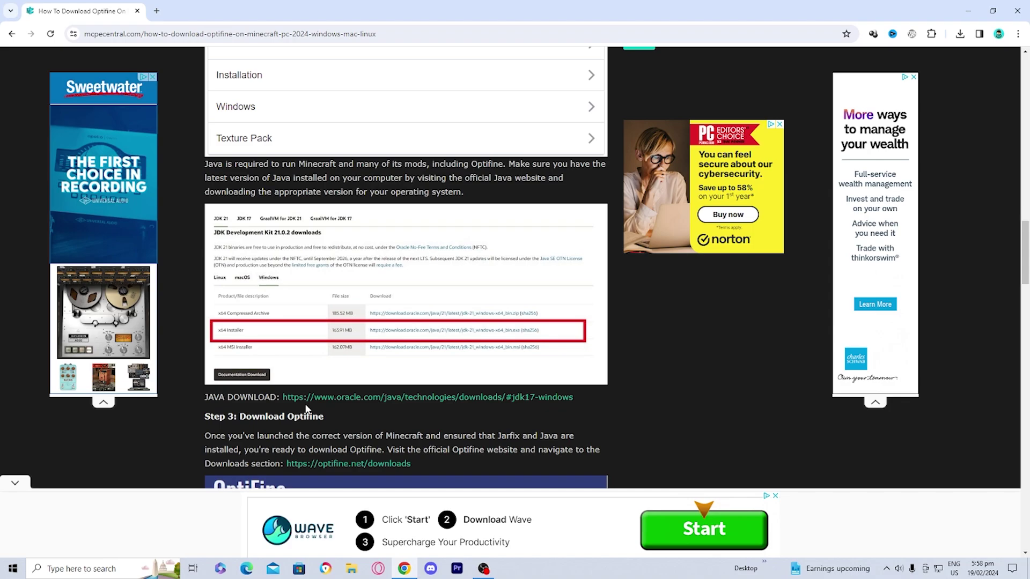
Open Oracle's Java Downloads and download the JDK 21 Windows x64 Installer .exe
left_click(325, 398)
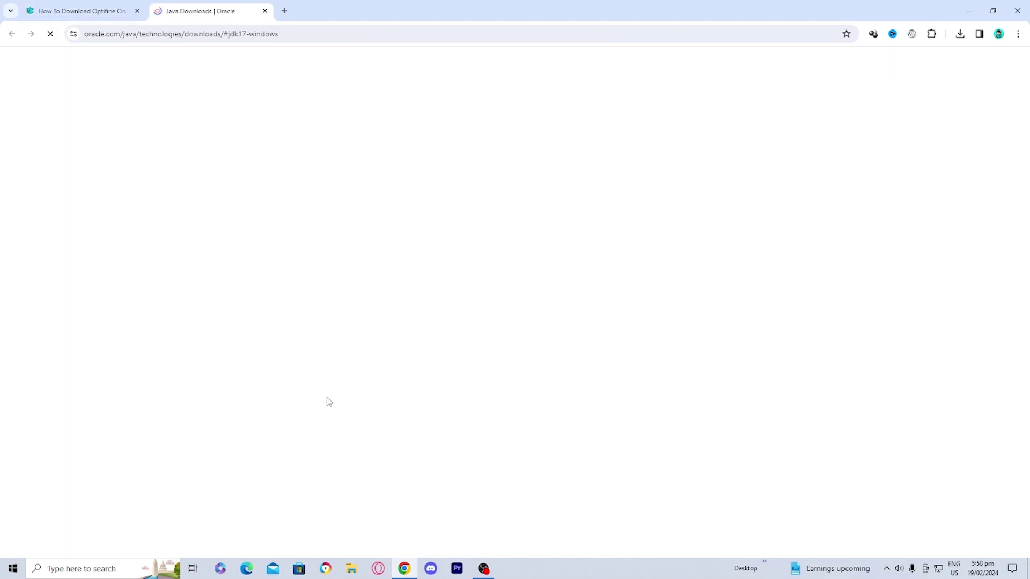
scroll(283, 372, "down", 4)
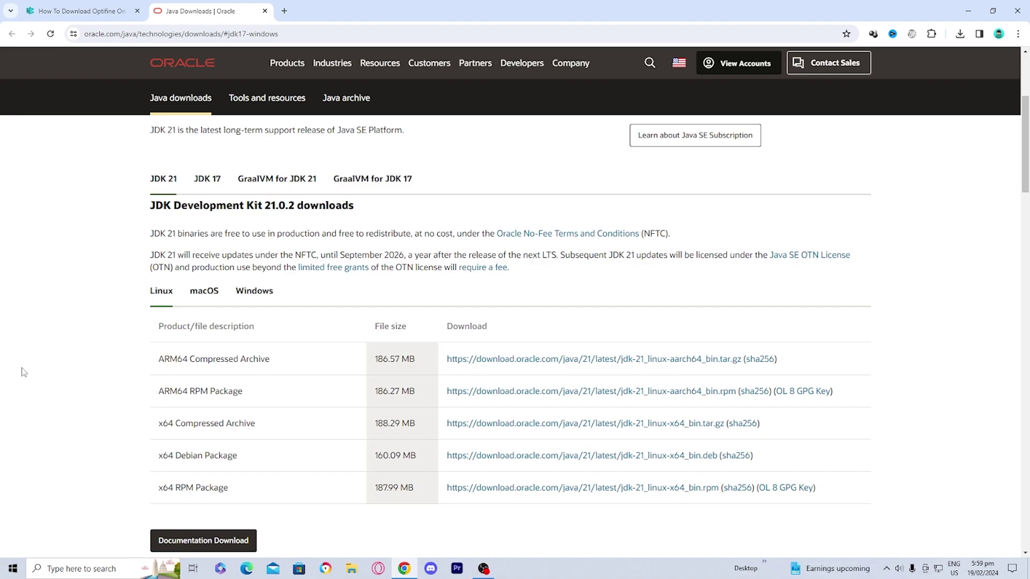
left_click(252, 299)
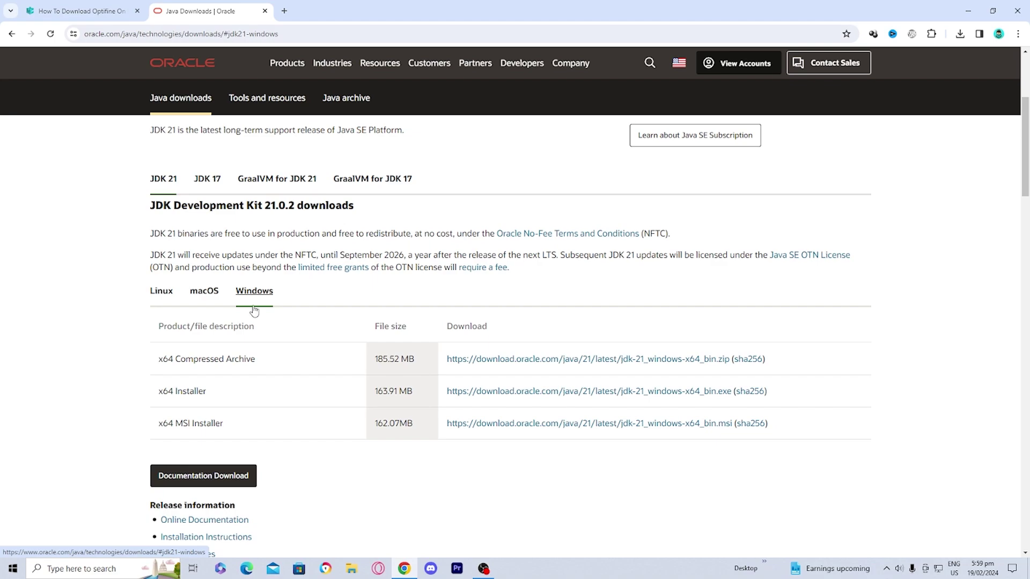
left_click_drag(208, 397, 144, 403)
left_click(188, 390)
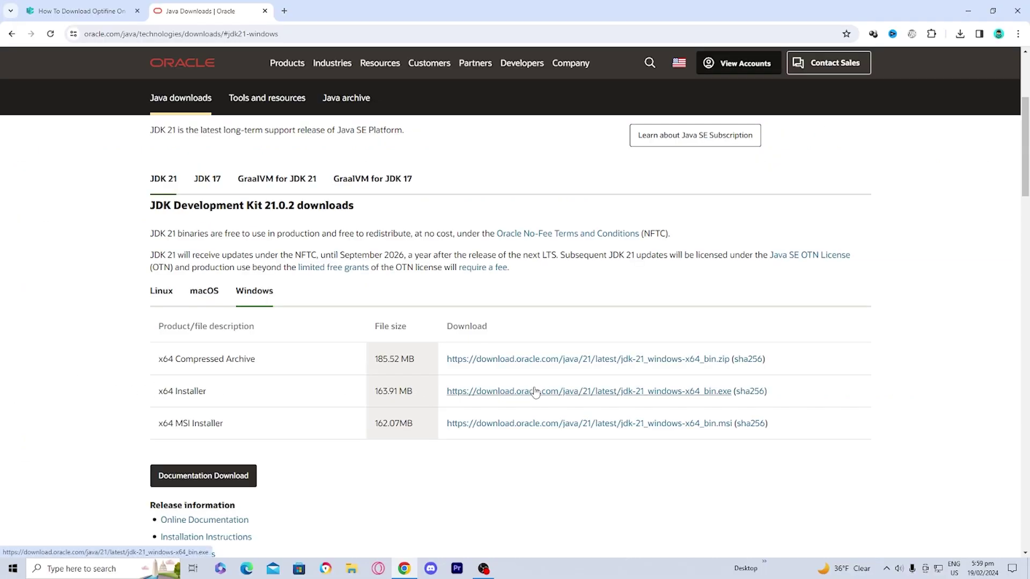
left_click(635, 392)
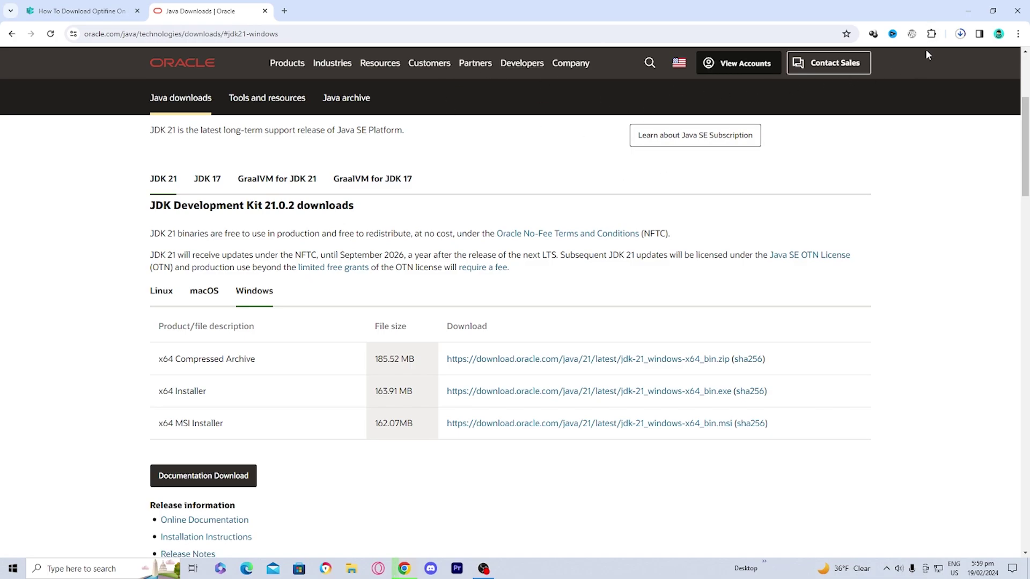
Install JDK 21.0.2 into the default folder and close the finished setup
left_click(874, 60)
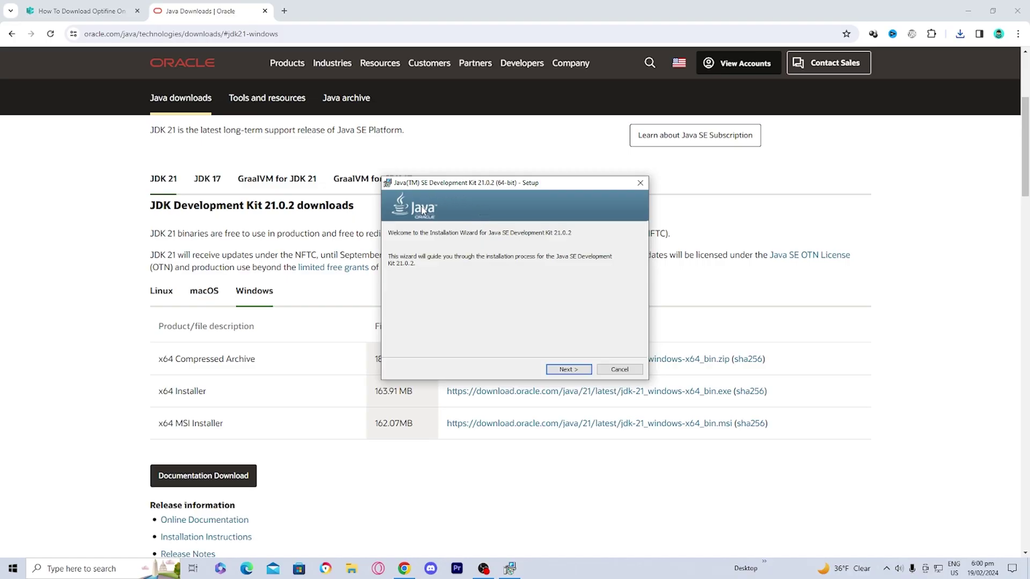
left_click(572, 369)
left_click(574, 369)
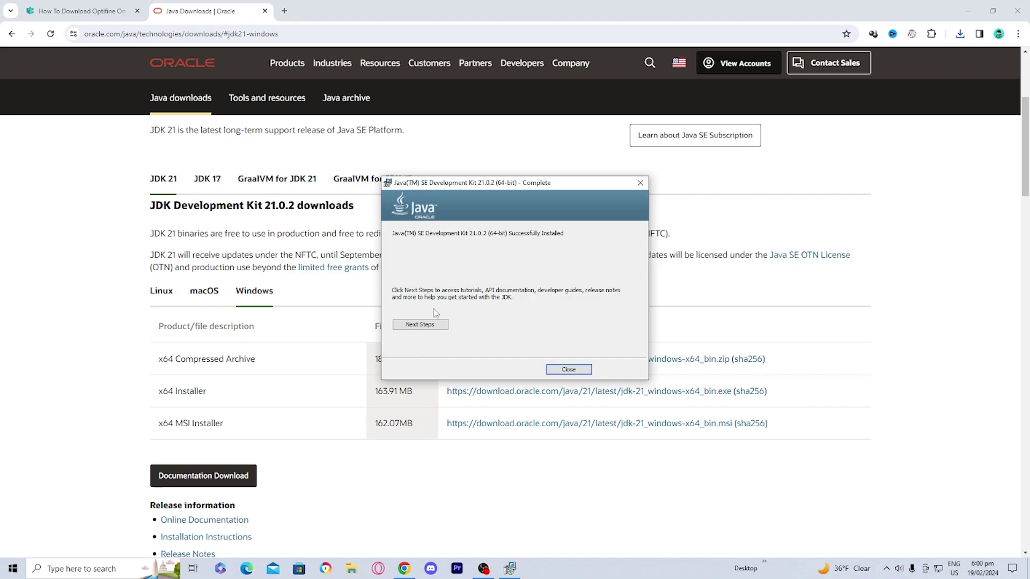
left_click(567, 369)
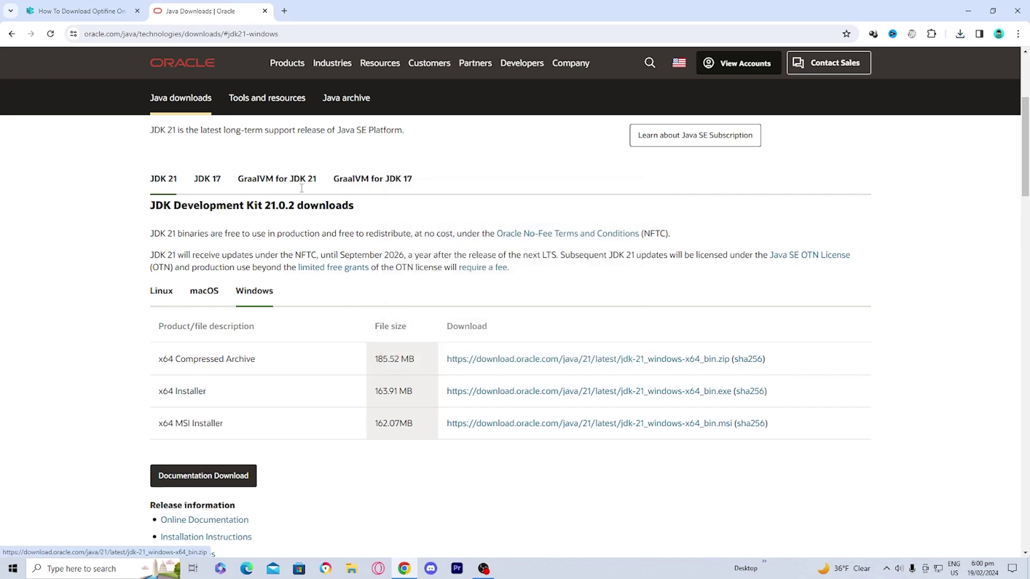
Return to the OptiFine guide and open the Jarfix download page
left_click(81, 11)
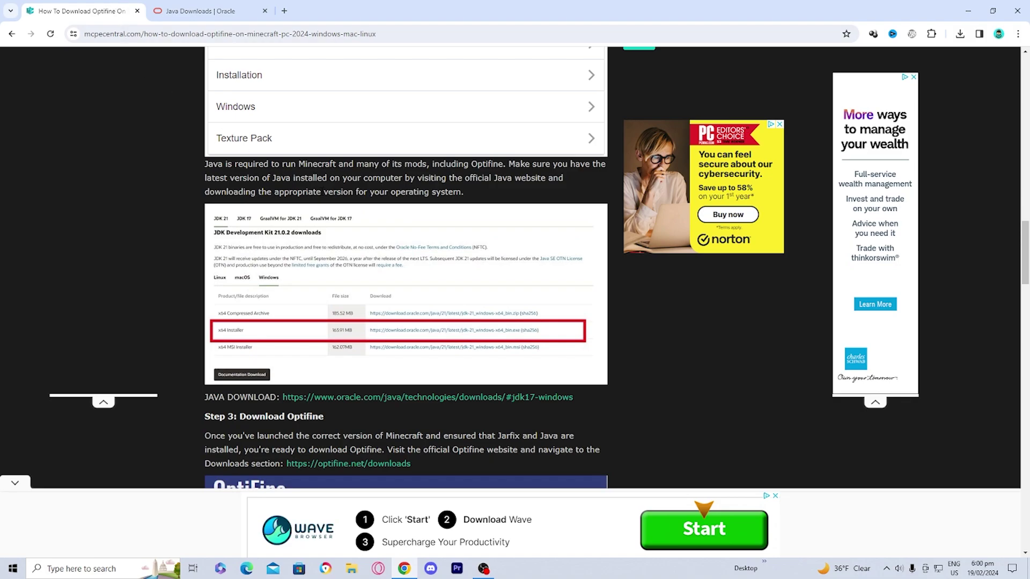
scroll(462, 297, "up", 7)
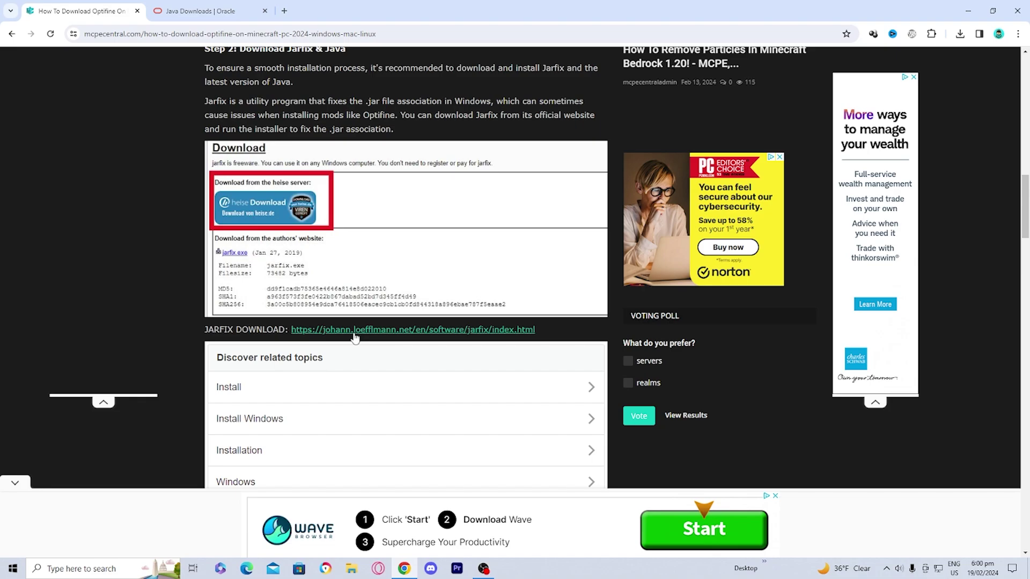
left_click(432, 326)
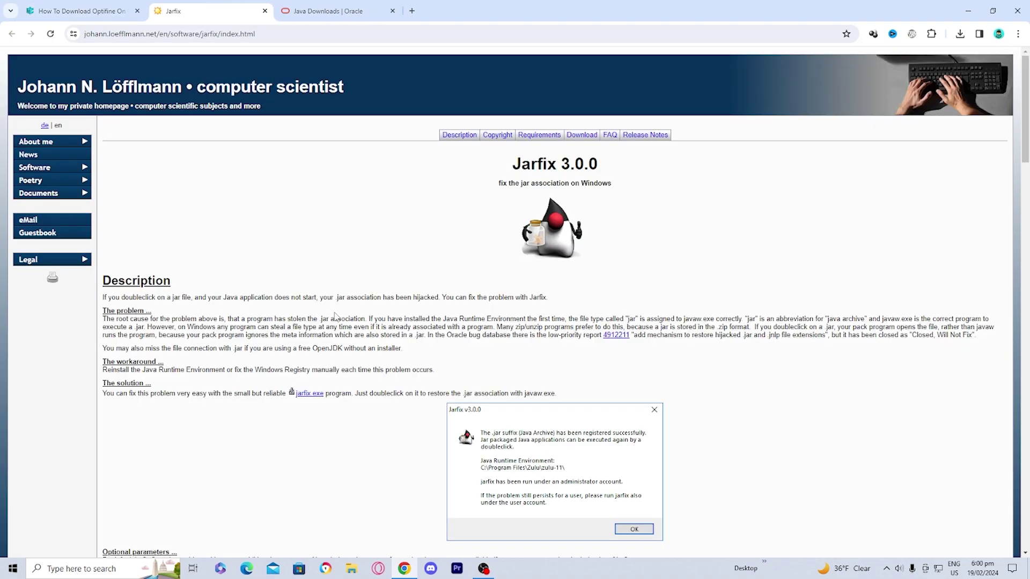
scroll(335, 317, "down", 15)
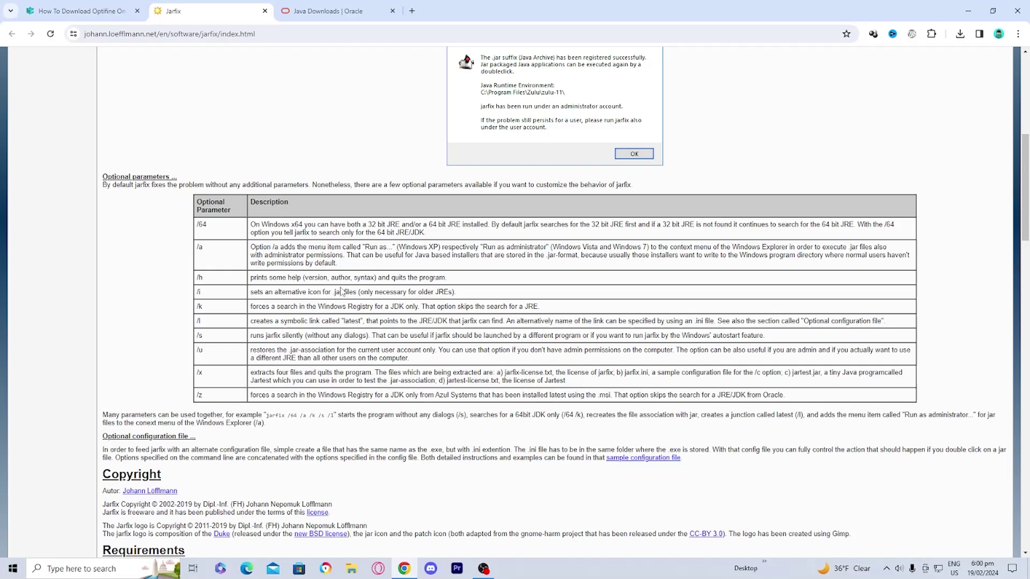
scroll(335, 295, "up", 3)
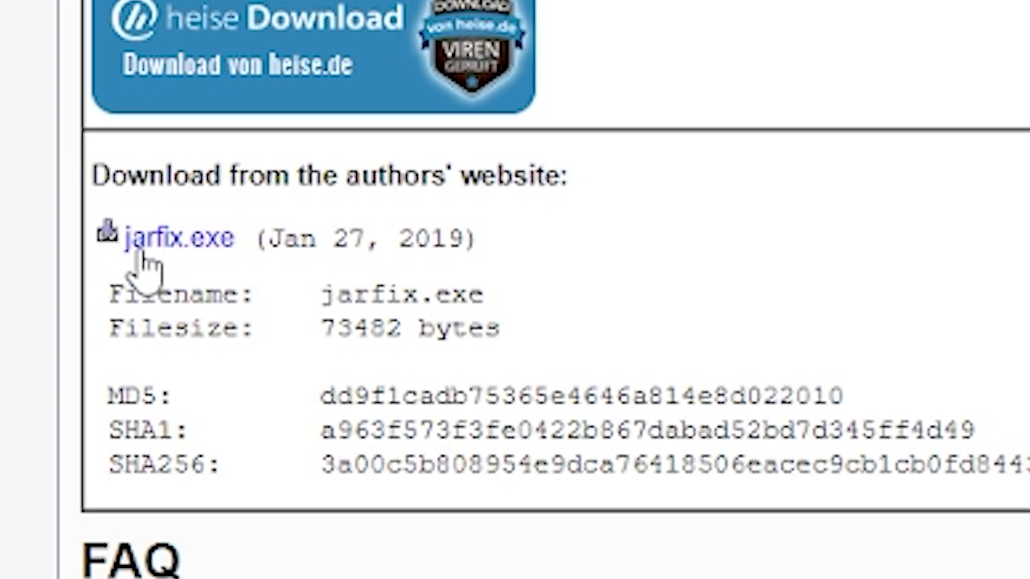
Download and run jarfix.exe, then dismiss its success message
left_click(146, 250)
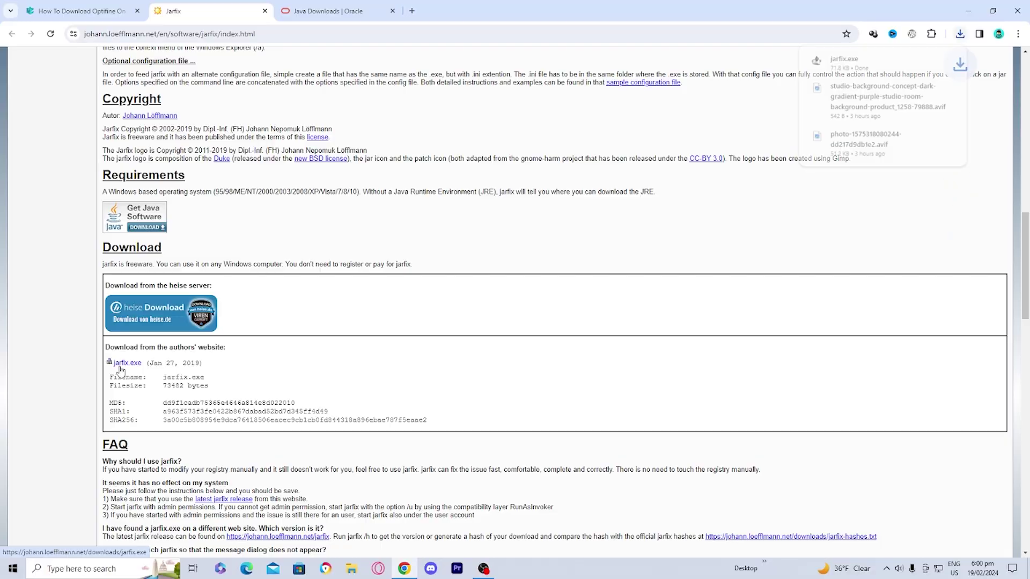
mouse_move(866, 71)
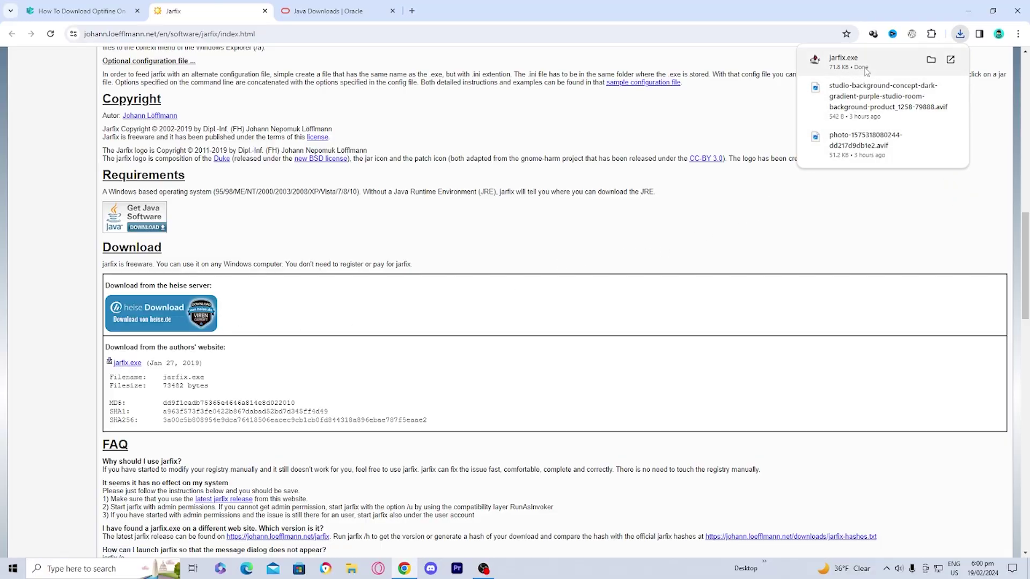
left_click(866, 72)
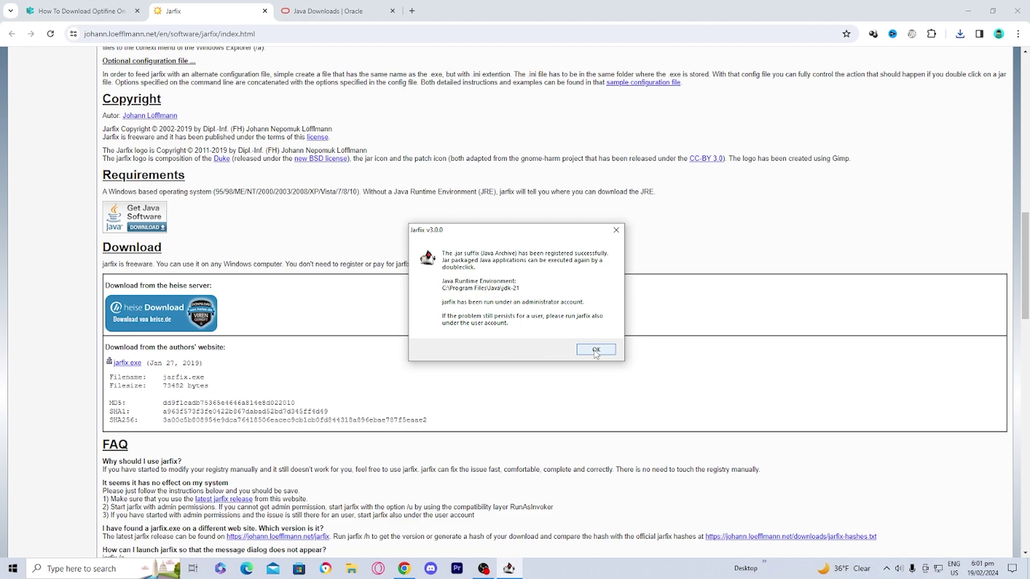
left_click(596, 350)
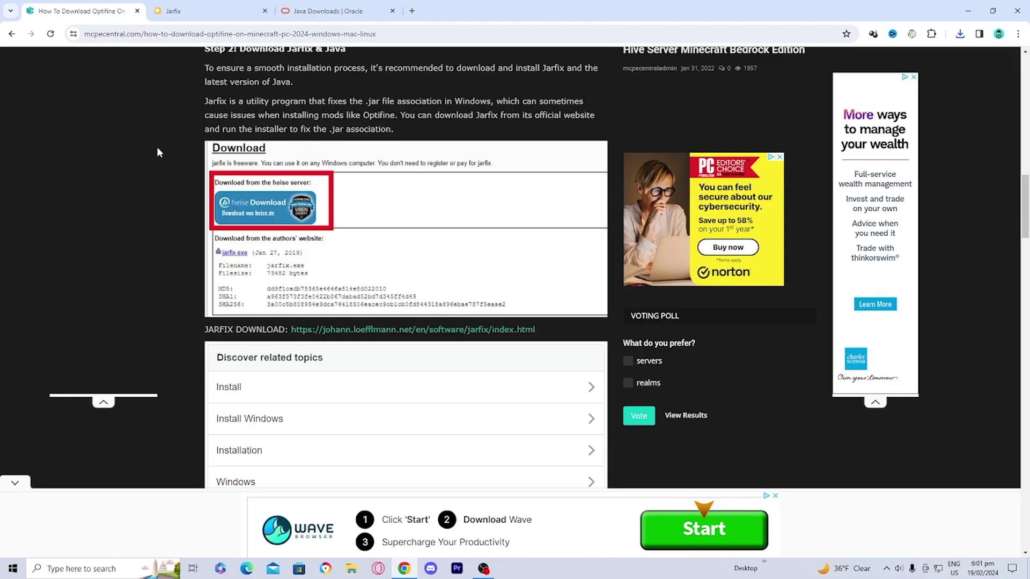
Go to OptiFine downloads, show all versions, and expand the 1.20.4 preview builds
scroll(75, 310, "down", 5)
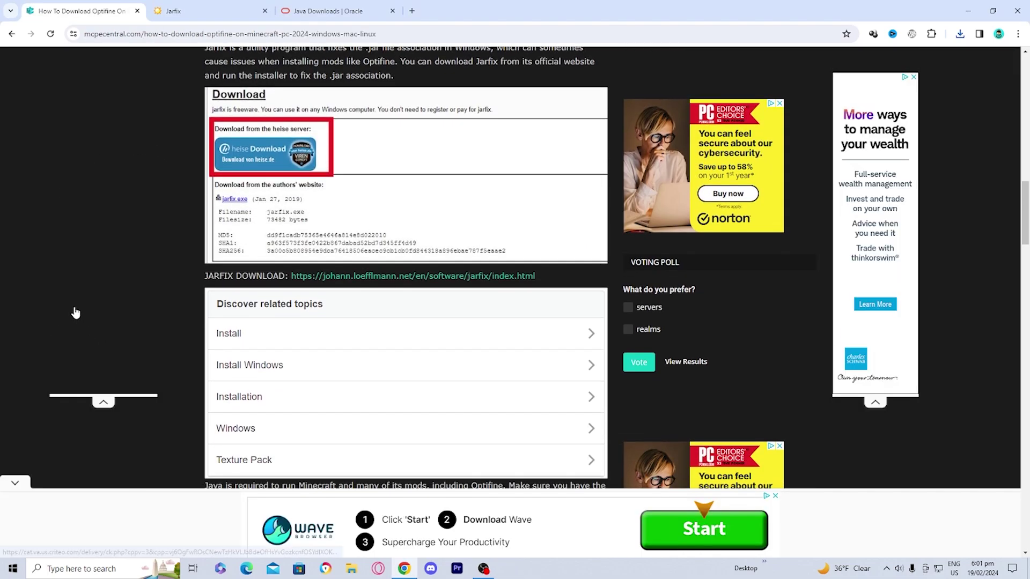
scroll(55, 280, "down", 5)
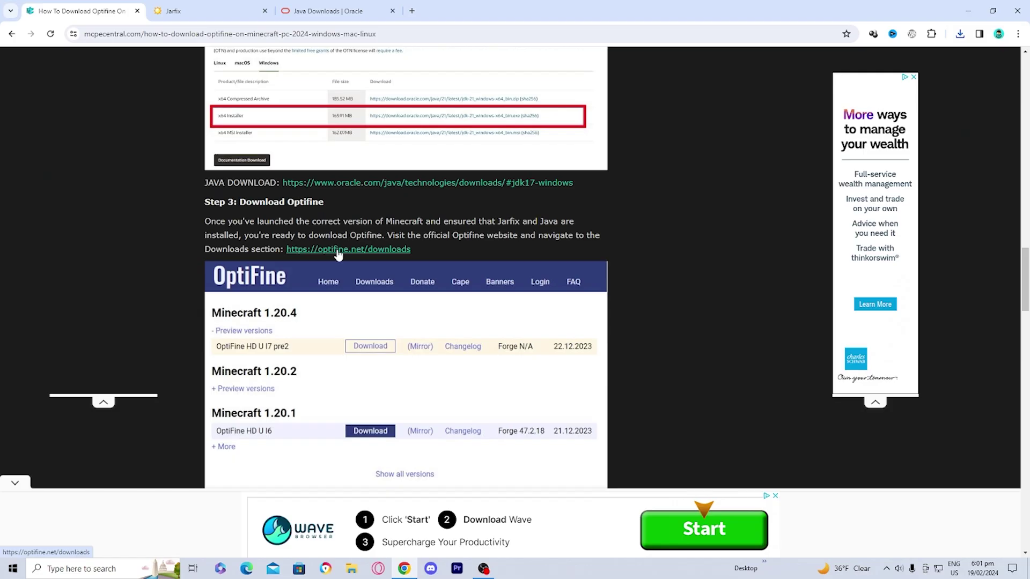
left_click(338, 250)
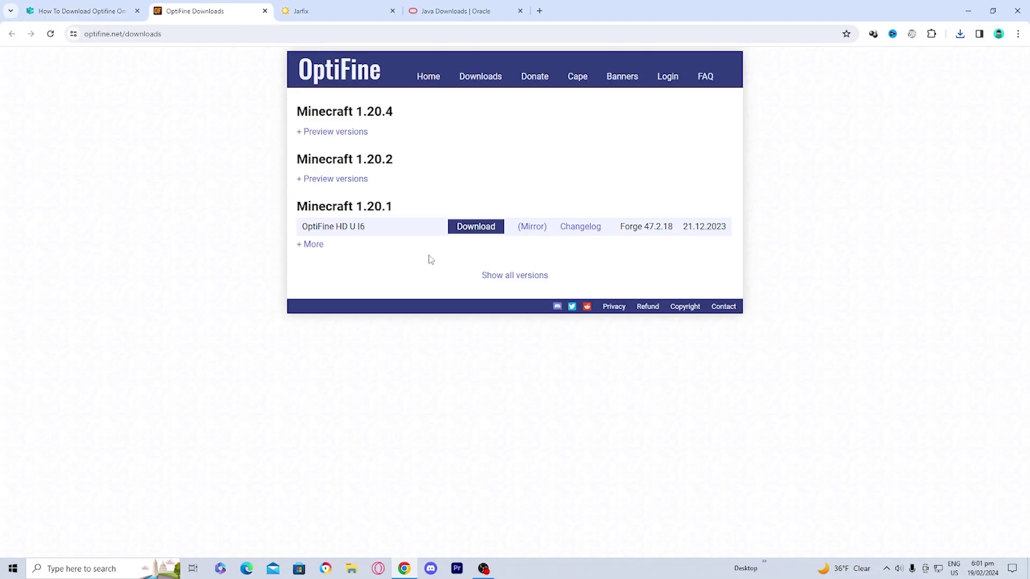
left_click(510, 277)
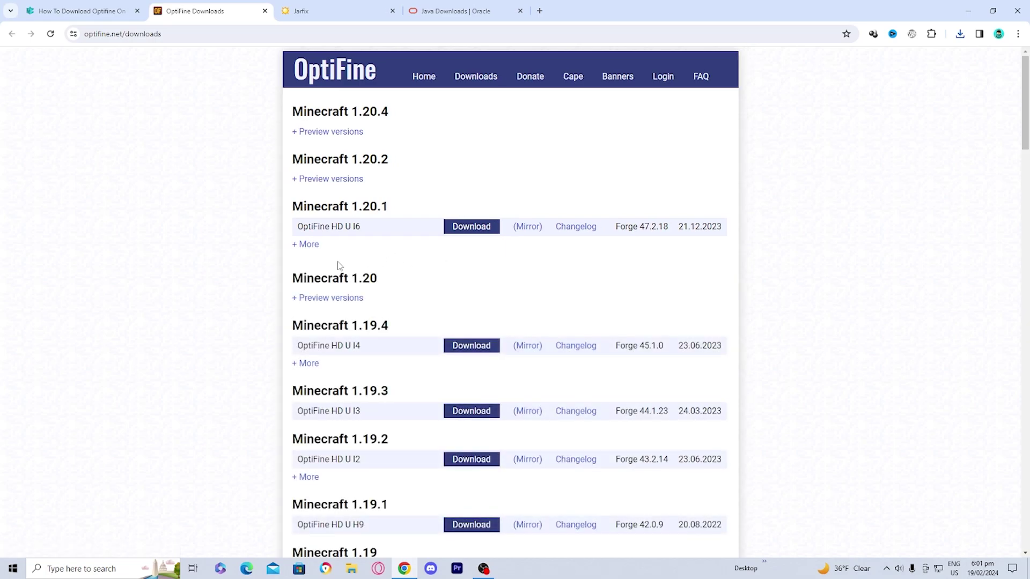
left_click(353, 137)
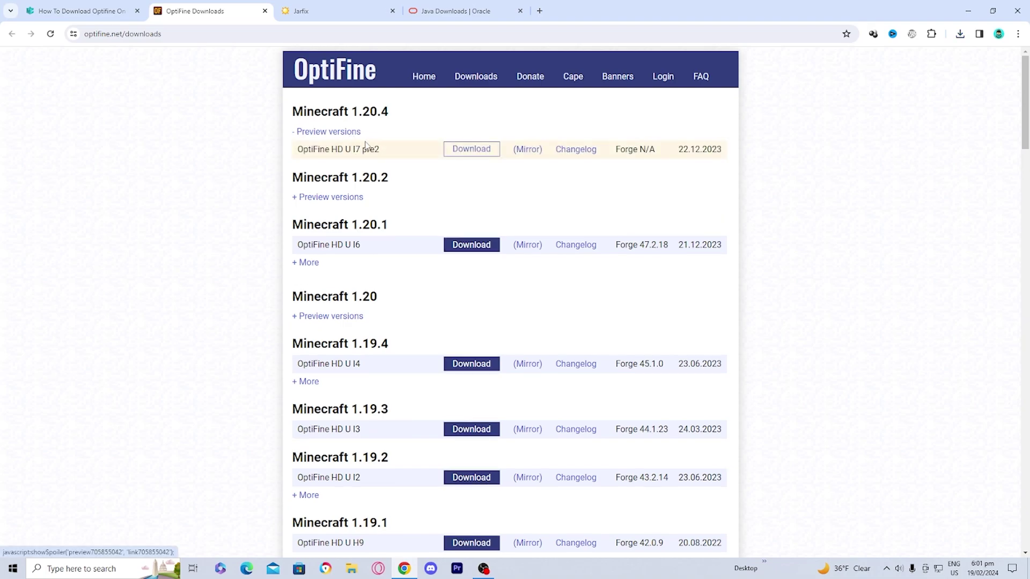
Download preview_OptiFine_1.20.4_HD_U_I7_pre2.jar past the ad page, then shrink the browser window
left_click(473, 155)
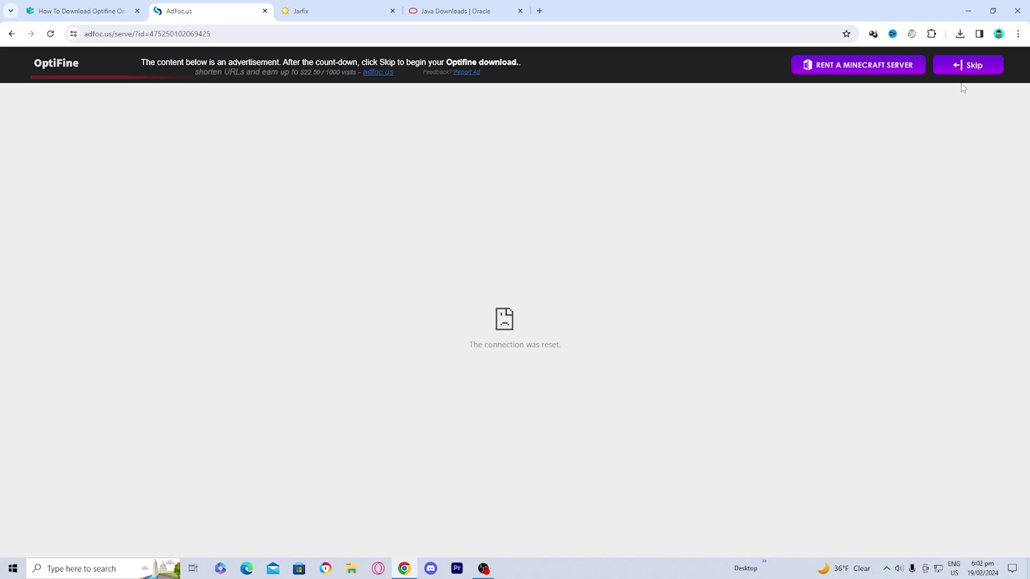
left_click(976, 66)
left_click(976, 66)
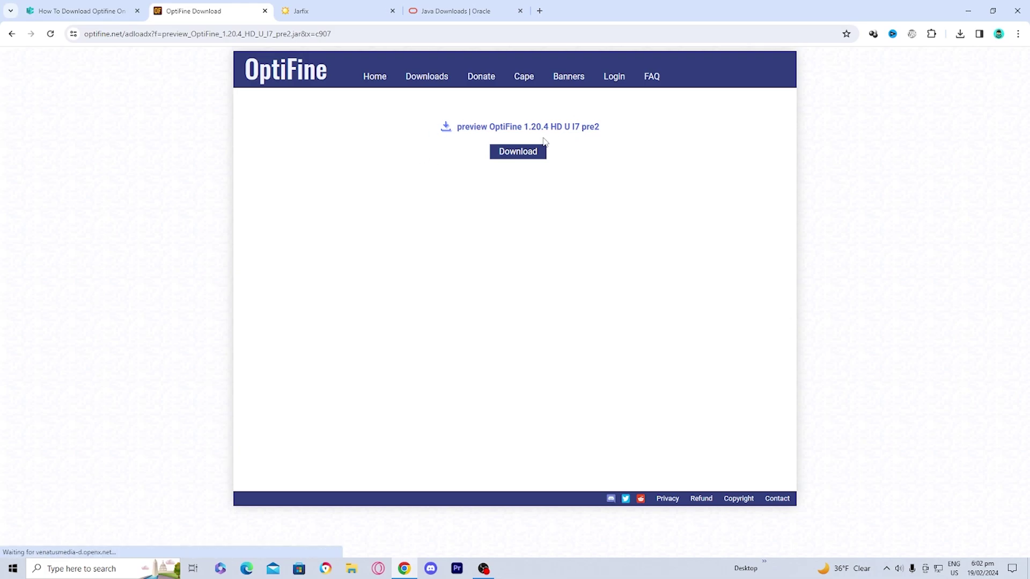
left_click(513, 155)
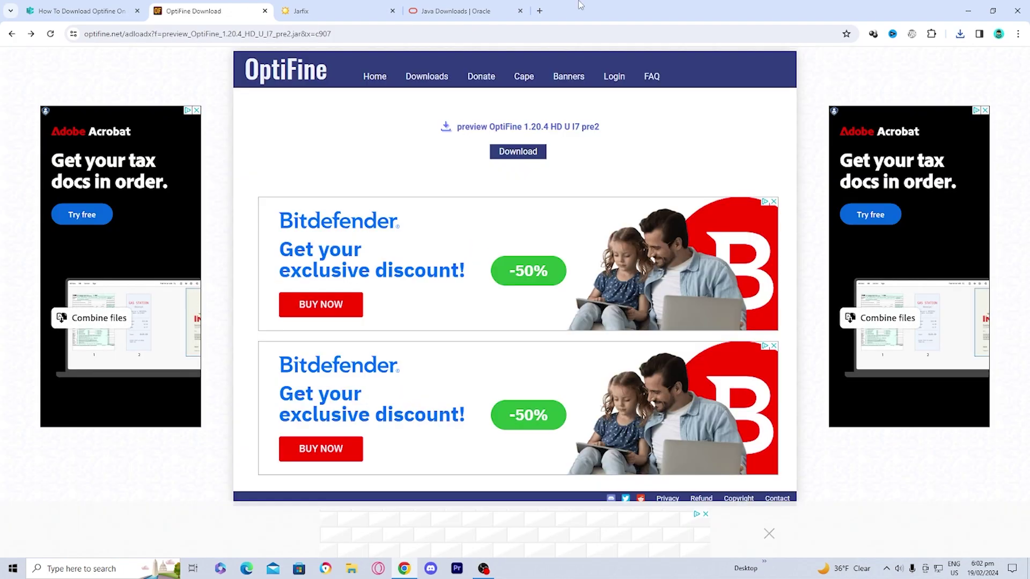
left_click_drag(580, 10, 558, 223)
Copy the OptiFine jar from the downloads list to the desktop and minimize the browser
left_click(804, 247)
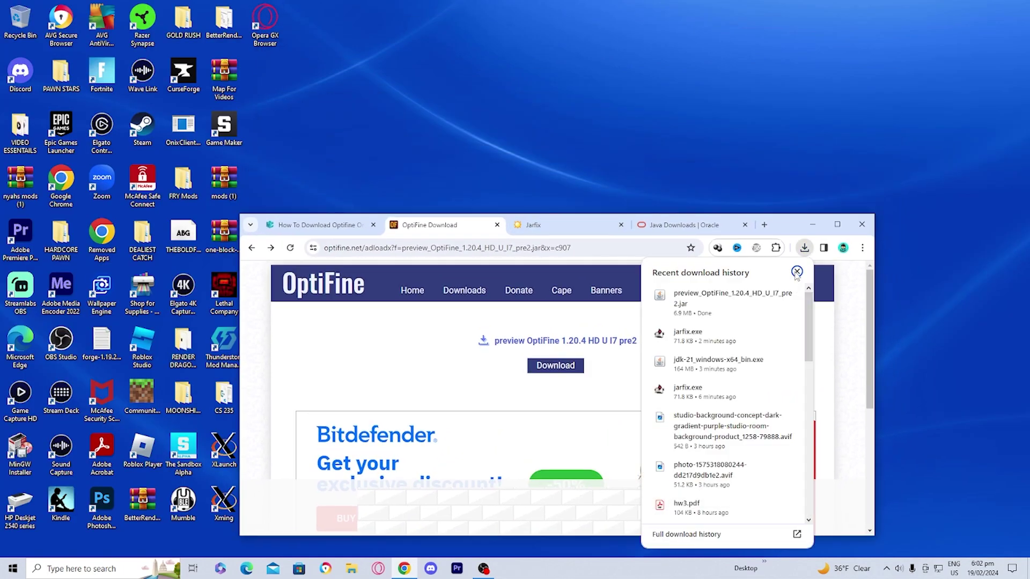
left_click_drag(739, 313, 550, 129)
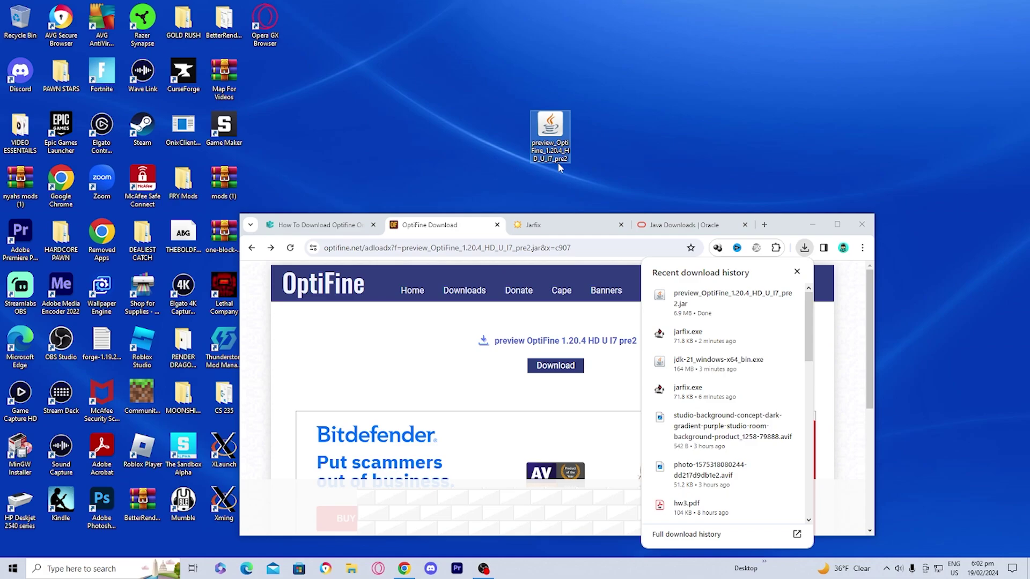
left_click(805, 230)
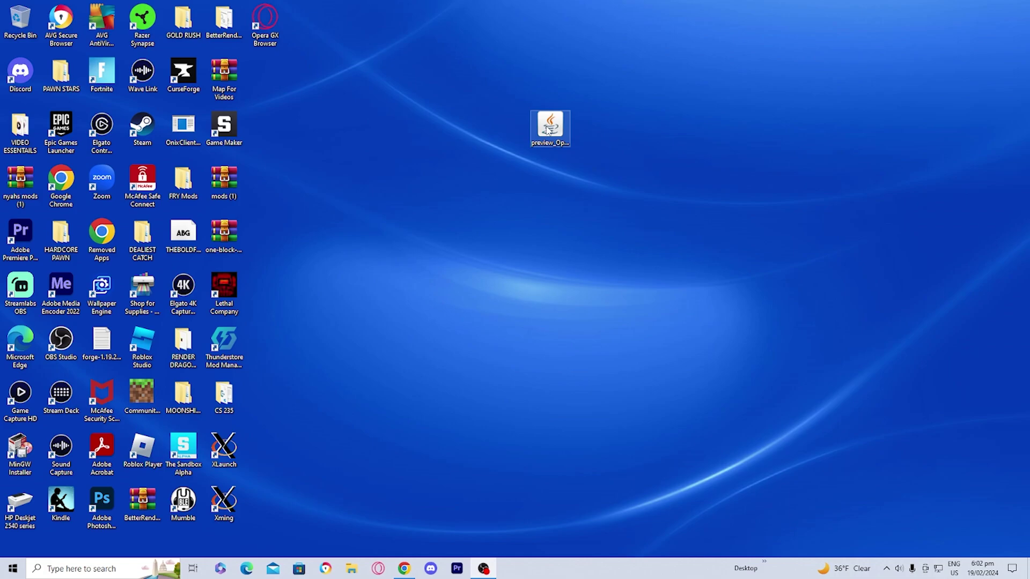
Open the jar with Java(TM) Platform SE binary and install OptiFine into Minecraft
right_click(547, 131)
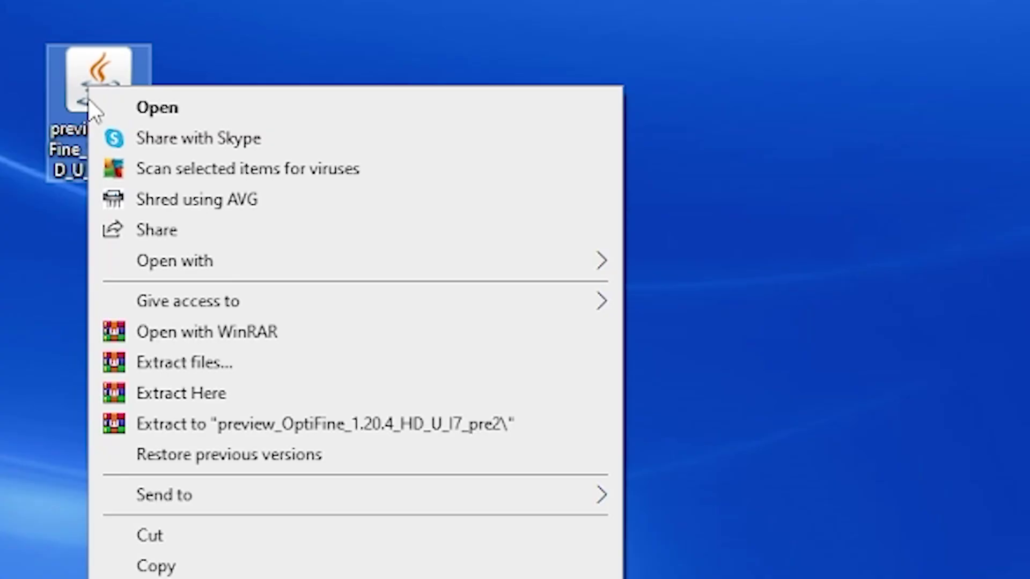
mouse_move(576, 193)
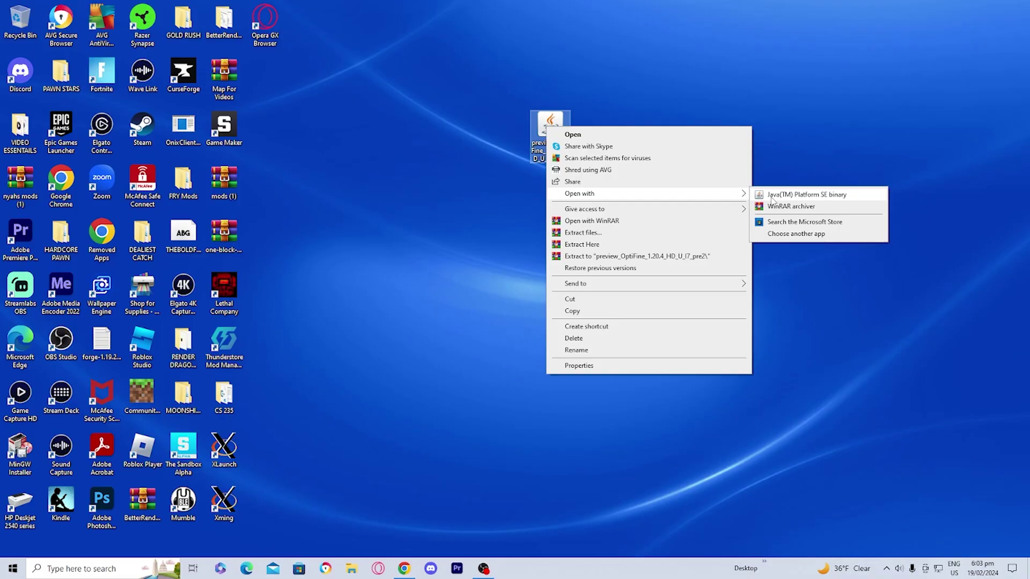
left_click(674, 269)
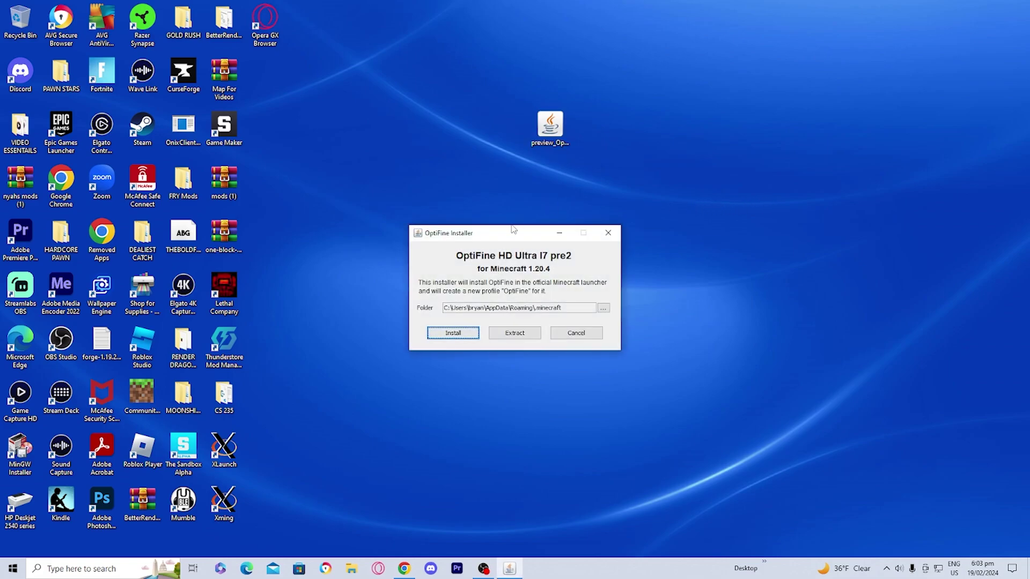
left_click(460, 334)
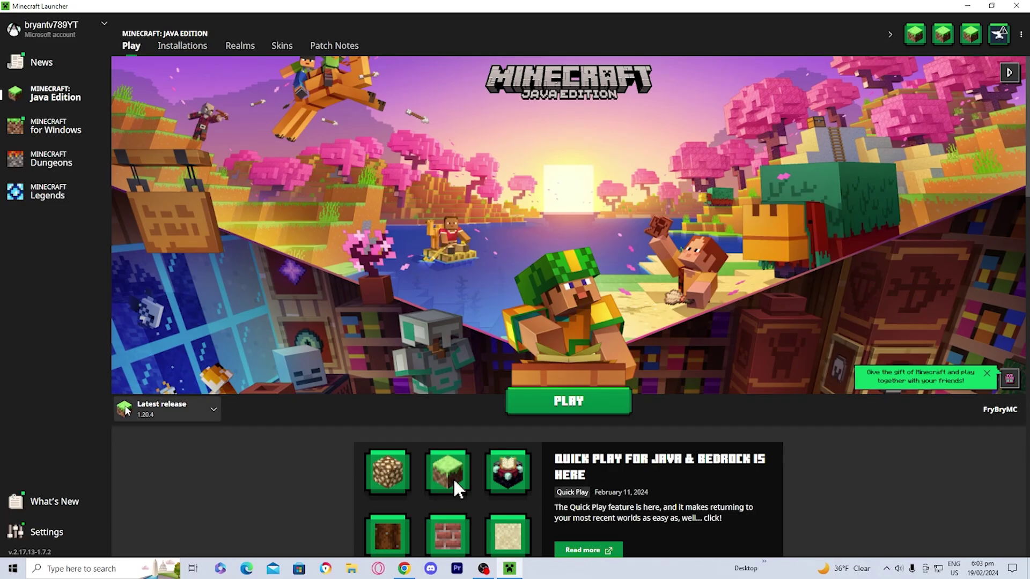
Choose the OptiFine 1.20.4 HD_U_I7_pre2 profile and press PLAY
left_click(166, 424)
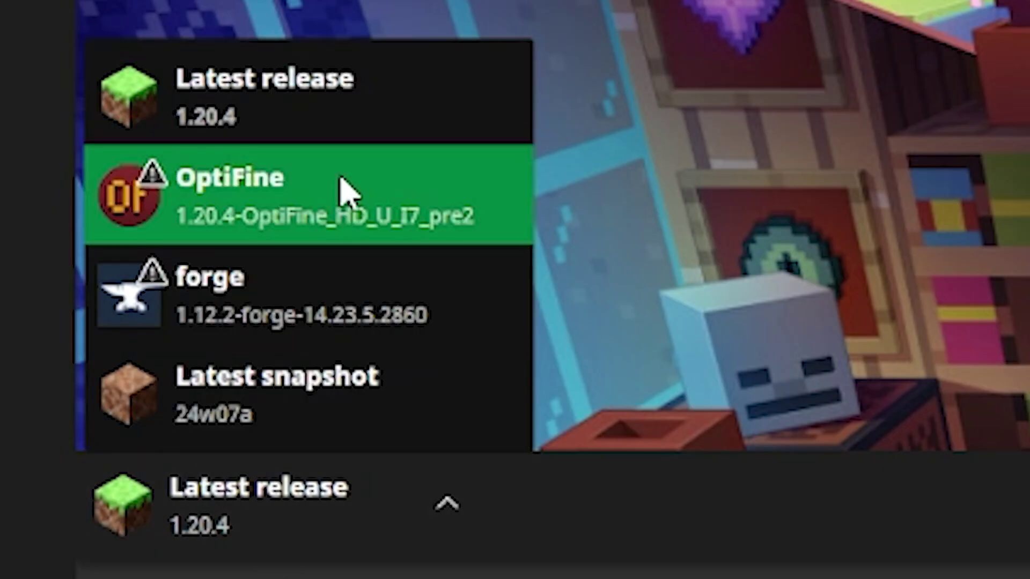
left_click(391, 231)
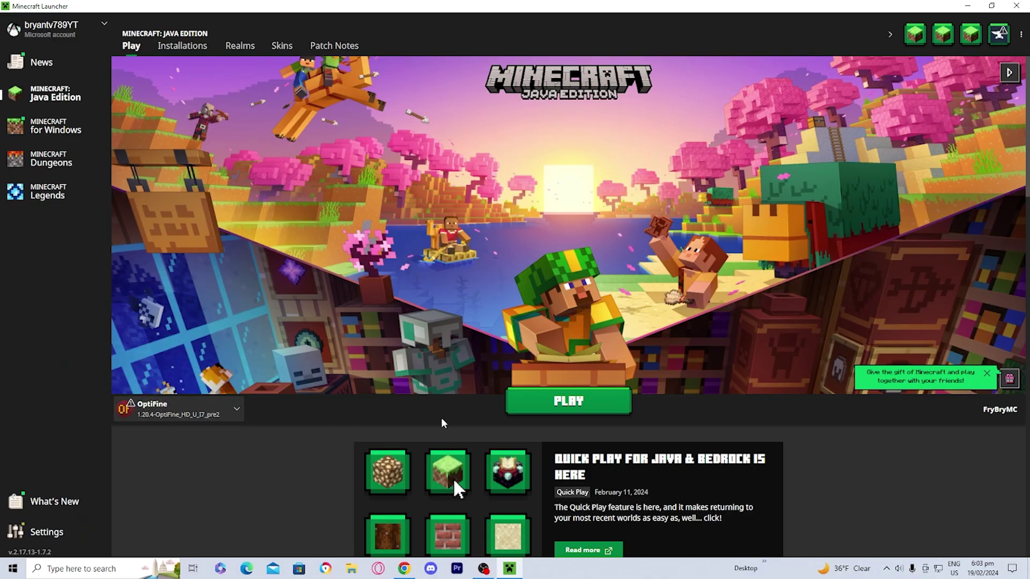
left_click(547, 408)
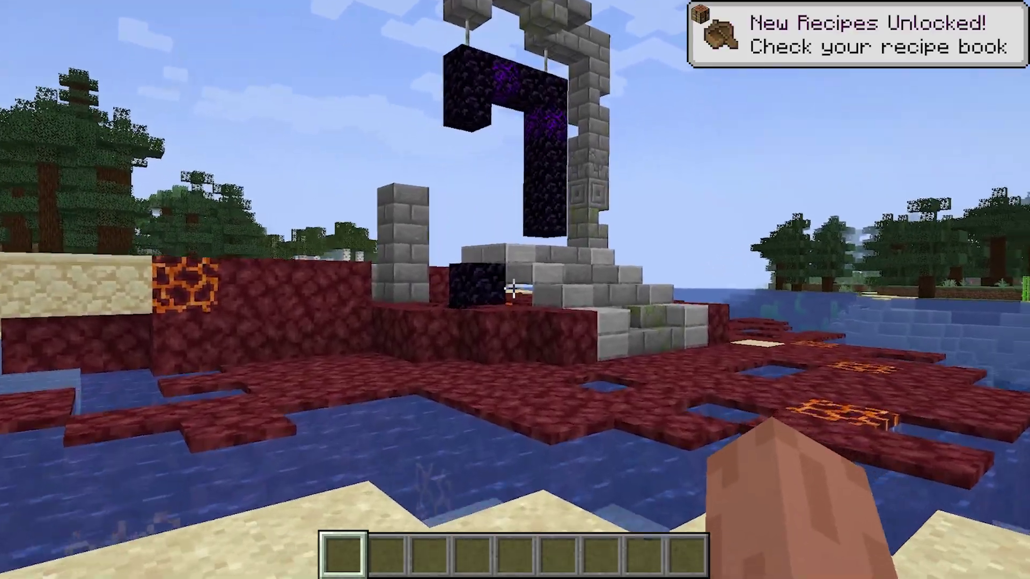
Walk forward past the obsidian and netherrack toward the turtles on the beach
key("w")
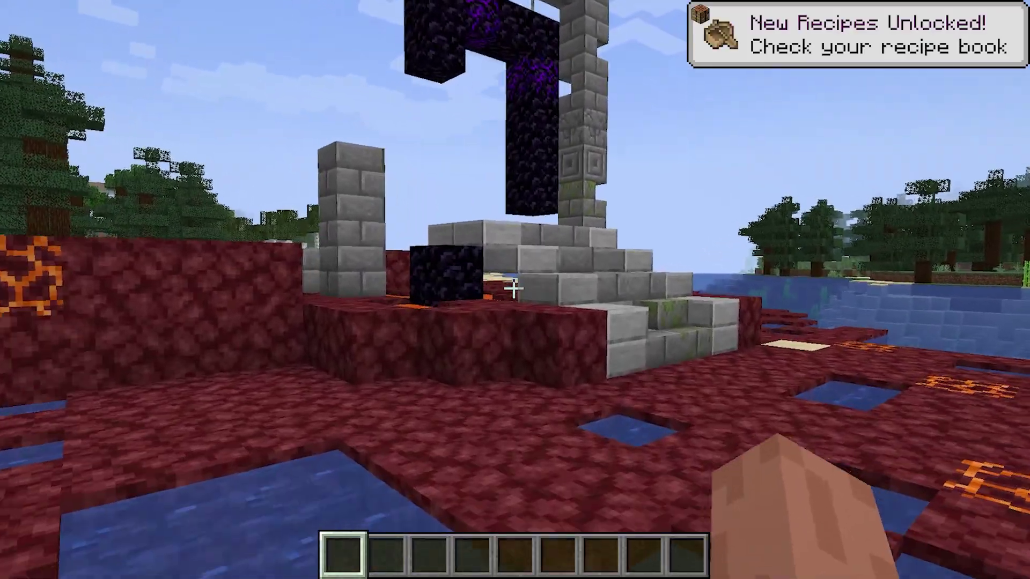
key("w")
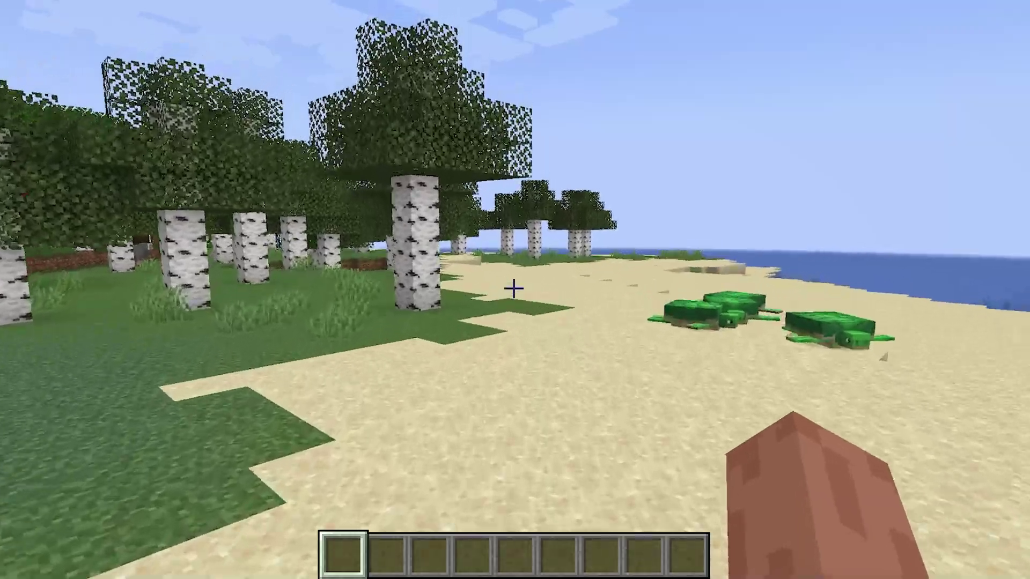
key("w")
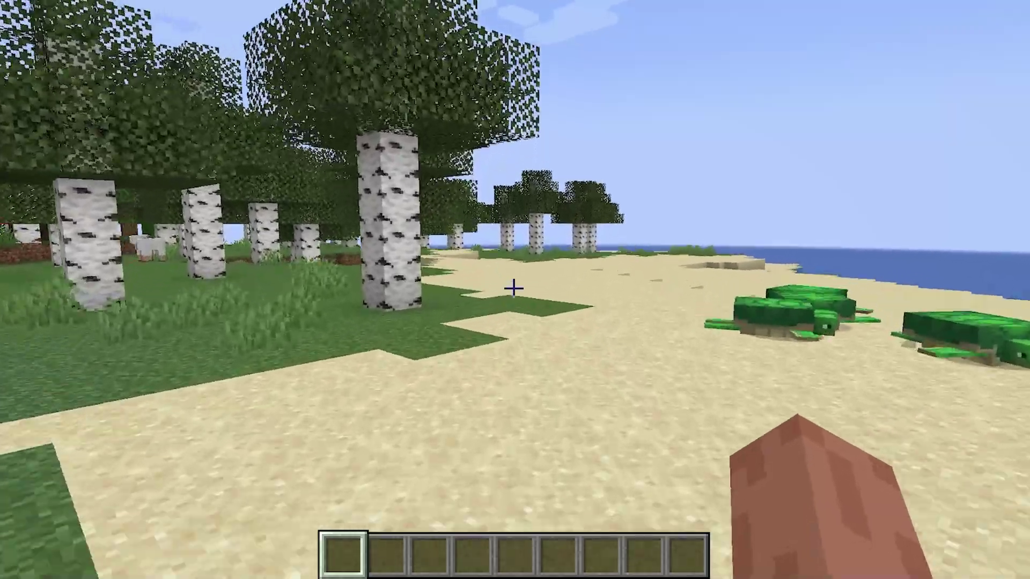